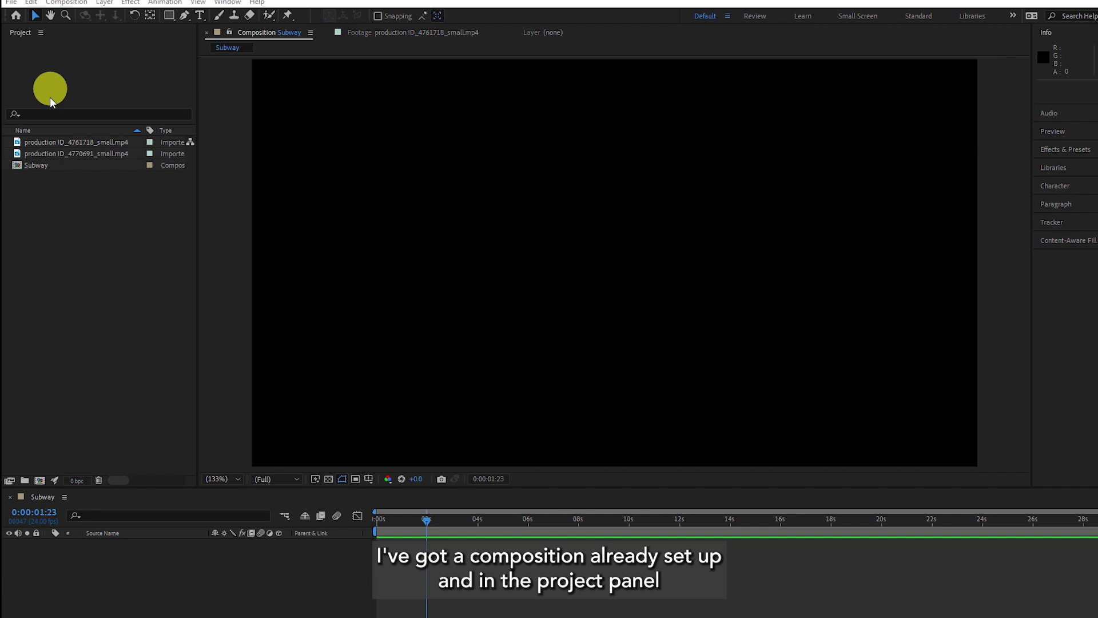
Select production ID_4761718_small.mp4 in the Project panel to show its details and thumbnail.
left_click(59, 142)
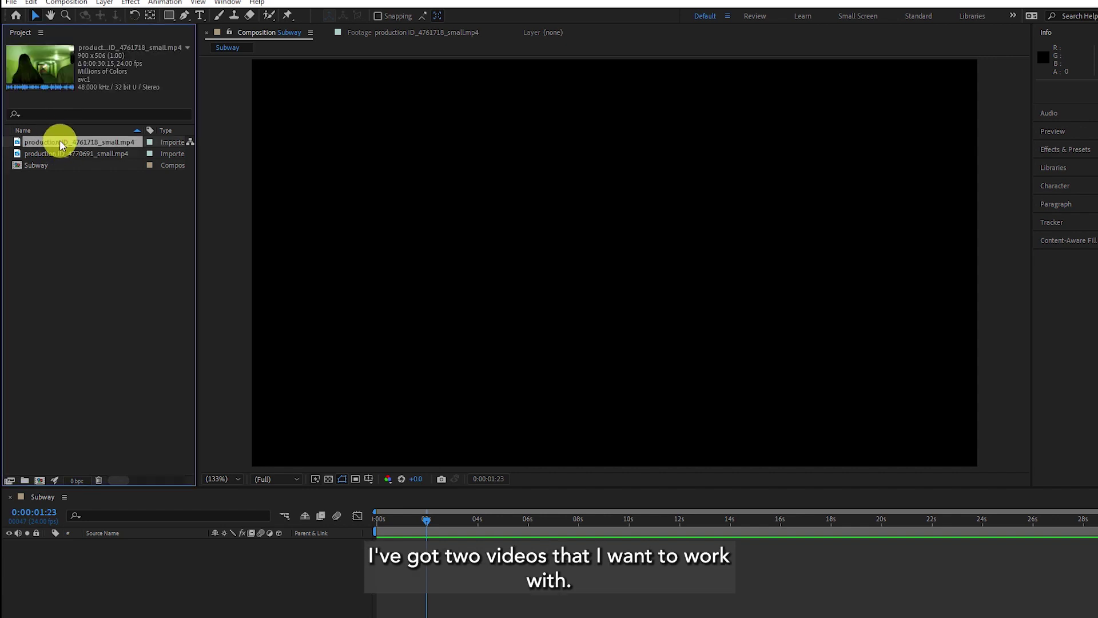
Open production ID_4761718_small.mp4 in its own Footage viewer.
double_click(19, 142)
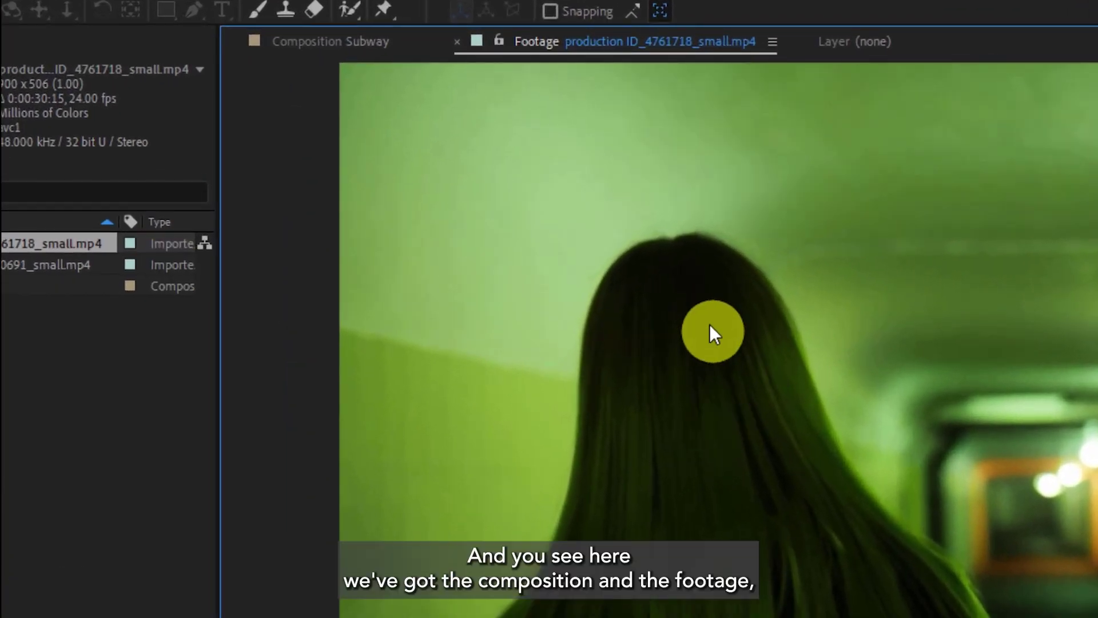
left_click(318, 43)
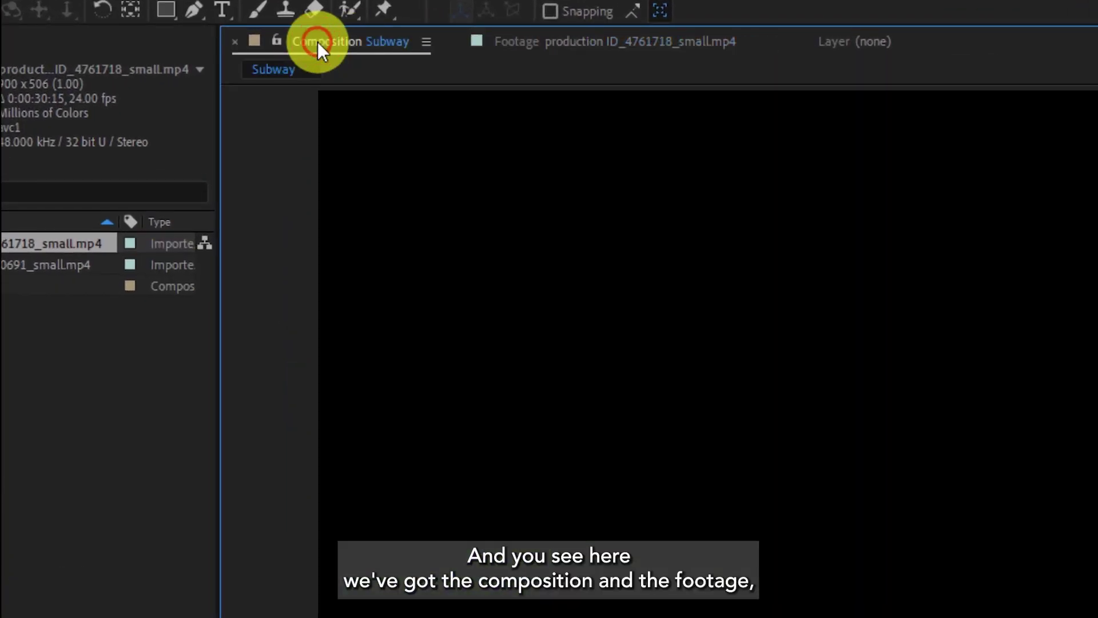
left_click(545, 42)
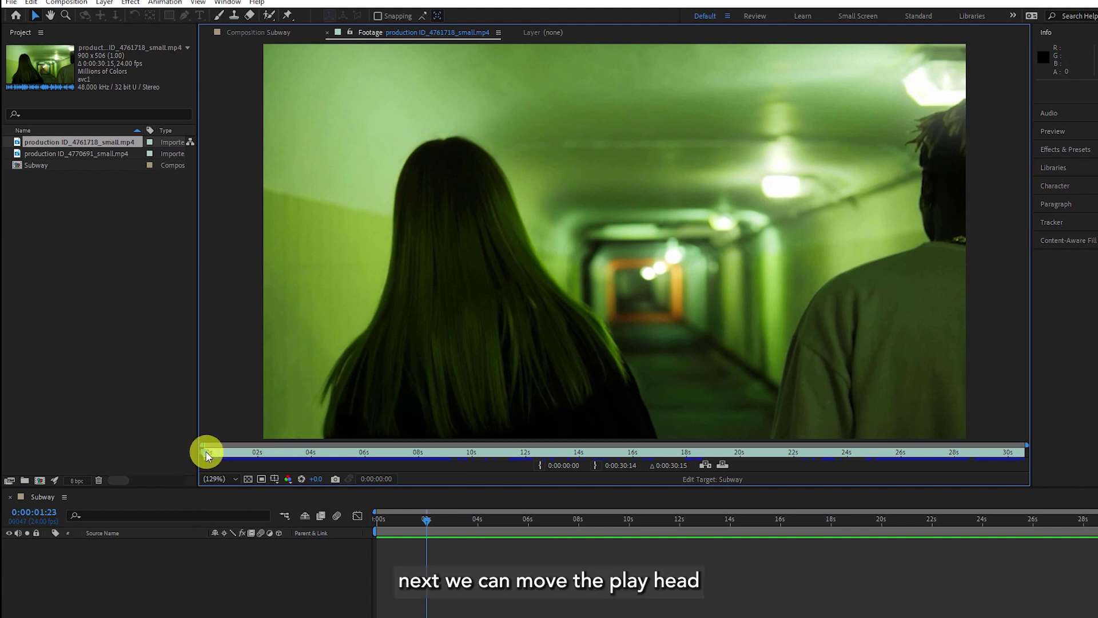
Scrub the footage to about 5 seconds and bring up Go to Time.
left_click_drag(210, 456, 331, 456)
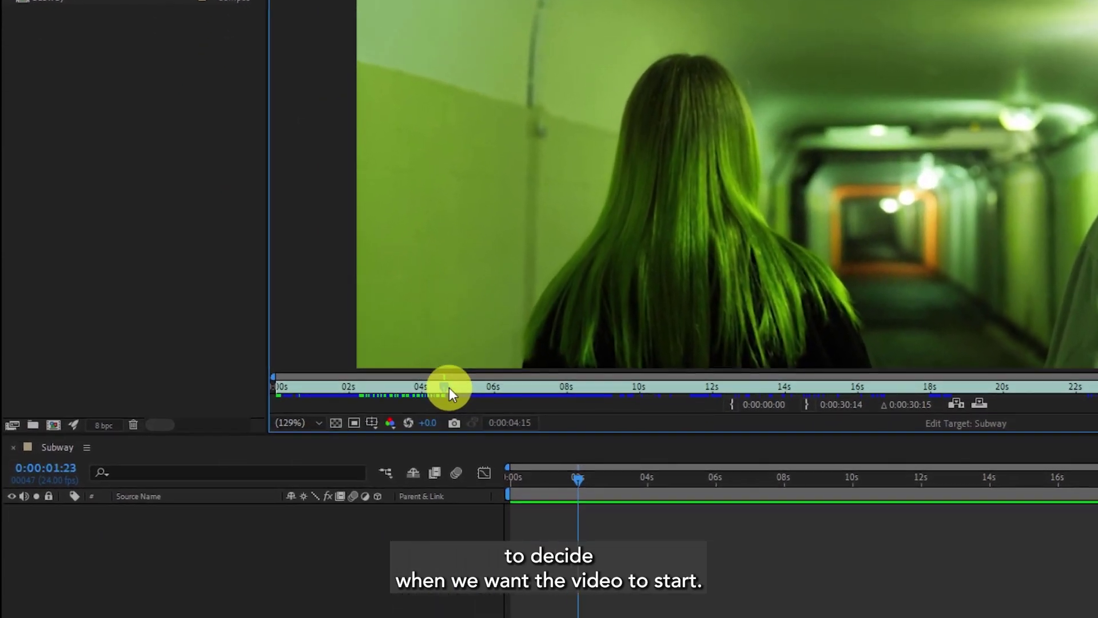
left_click_drag(449, 388, 488, 383)
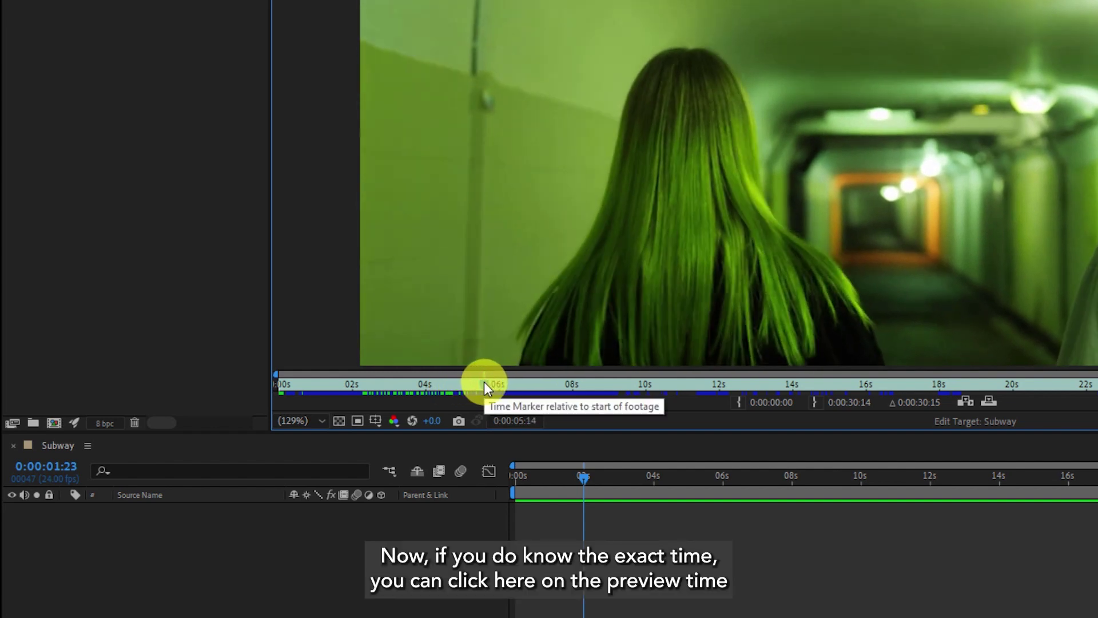
left_click(514, 420)
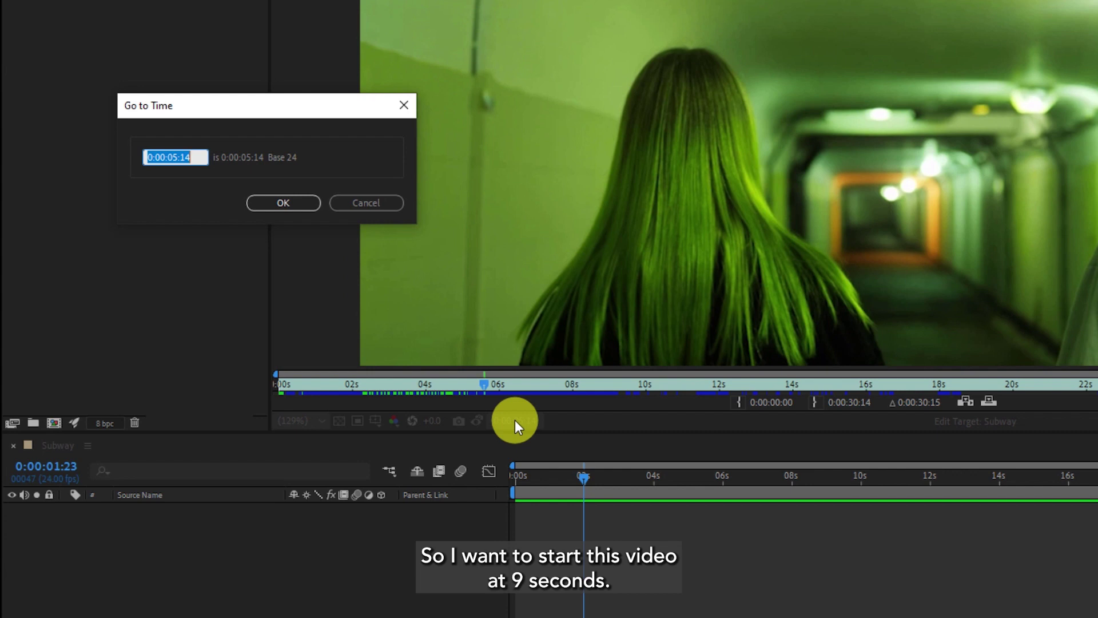
Jump the footage to 0:00:09:00 and set its In point there.
type("900")
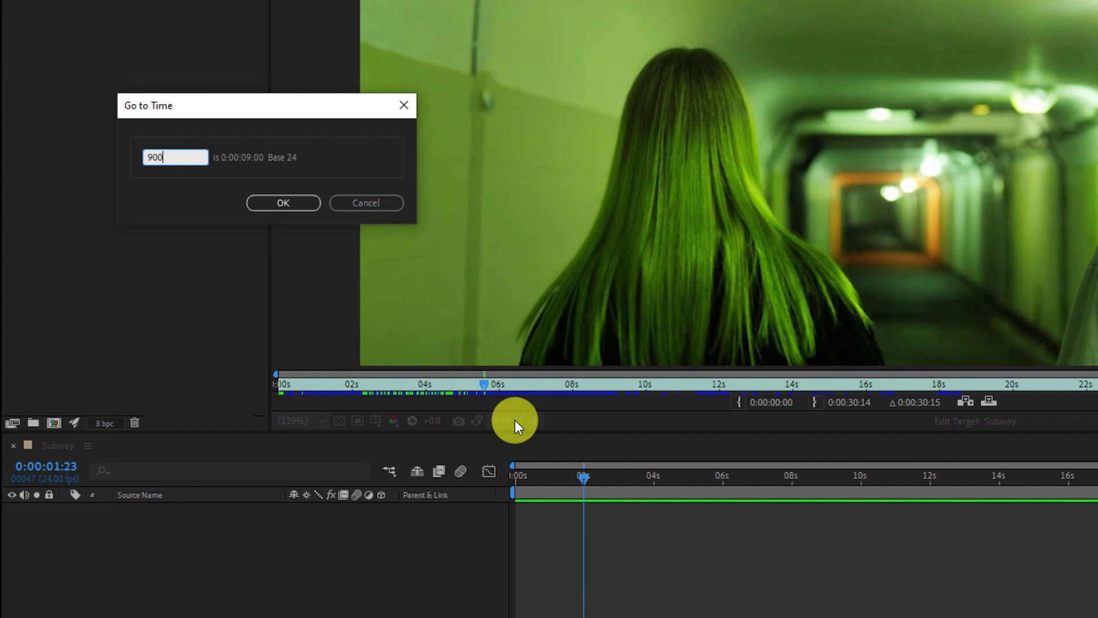
left_click(295, 205)
left_click(603, 398)
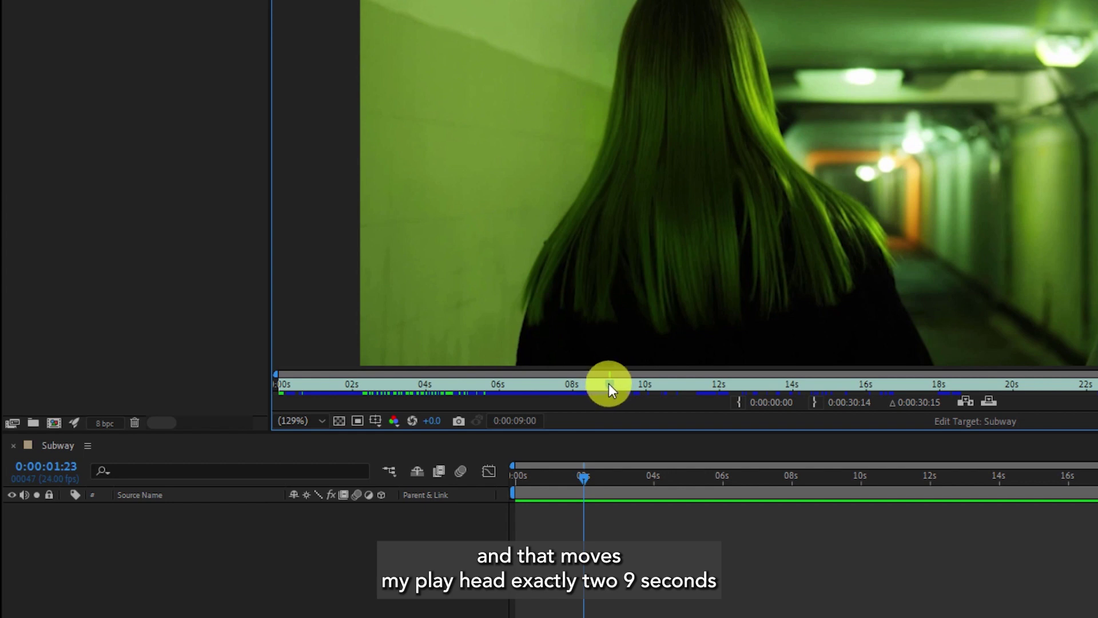
left_click(738, 404)
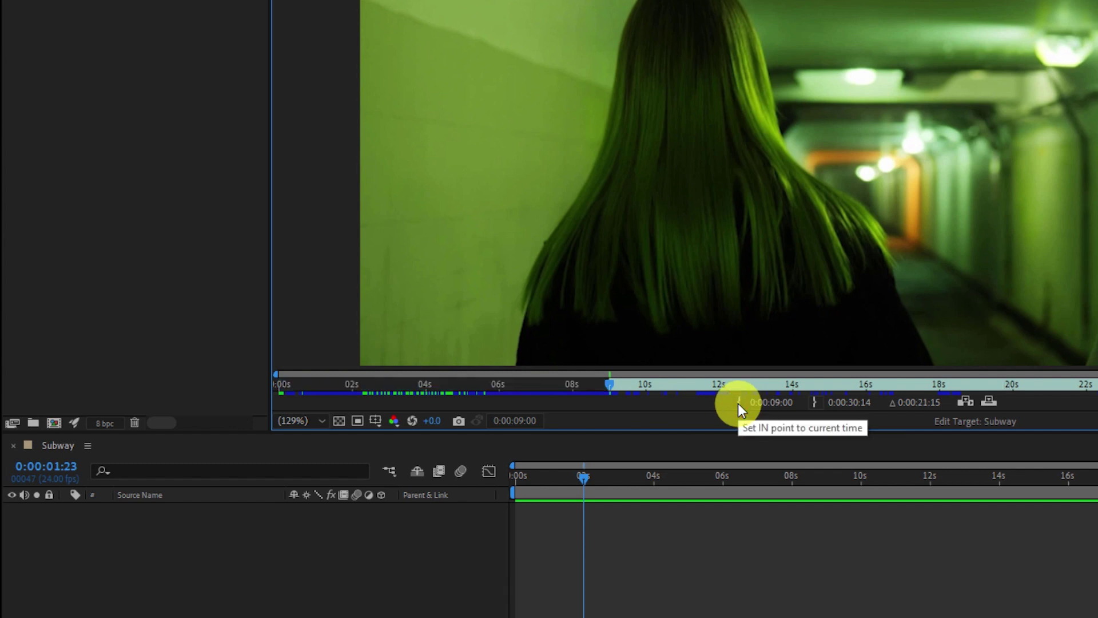
left_click_drag(607, 385, 592, 385)
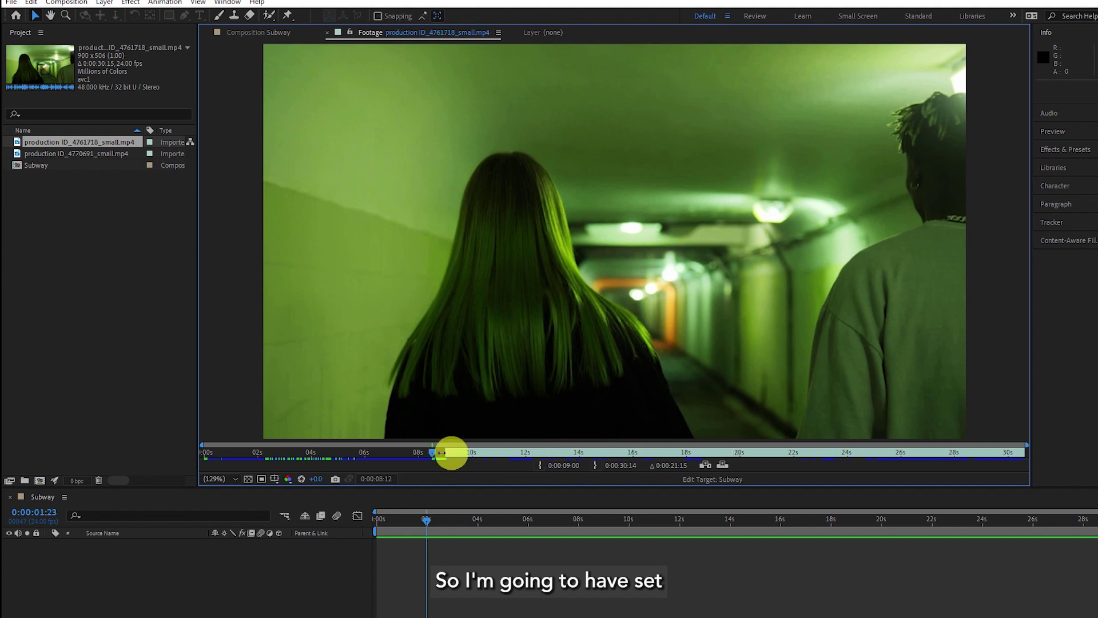
Set the footage Out point at 0:00:16:00, leaving a 0:00:07:01 span.
left_click_drag(434, 455, 626, 455)
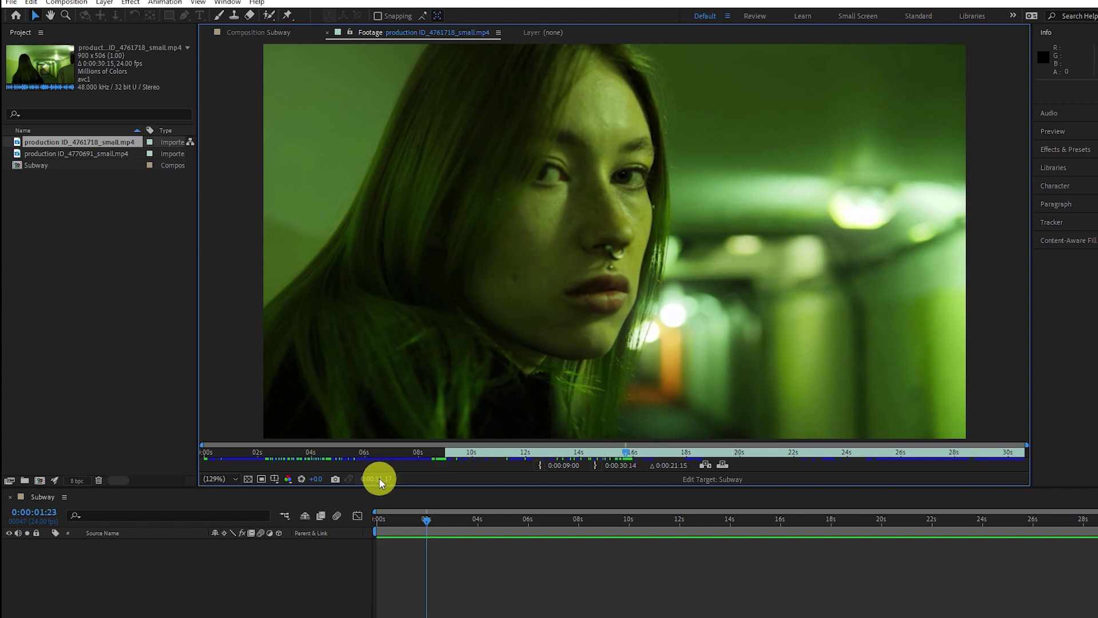
left_click_drag(626, 451, 633, 450)
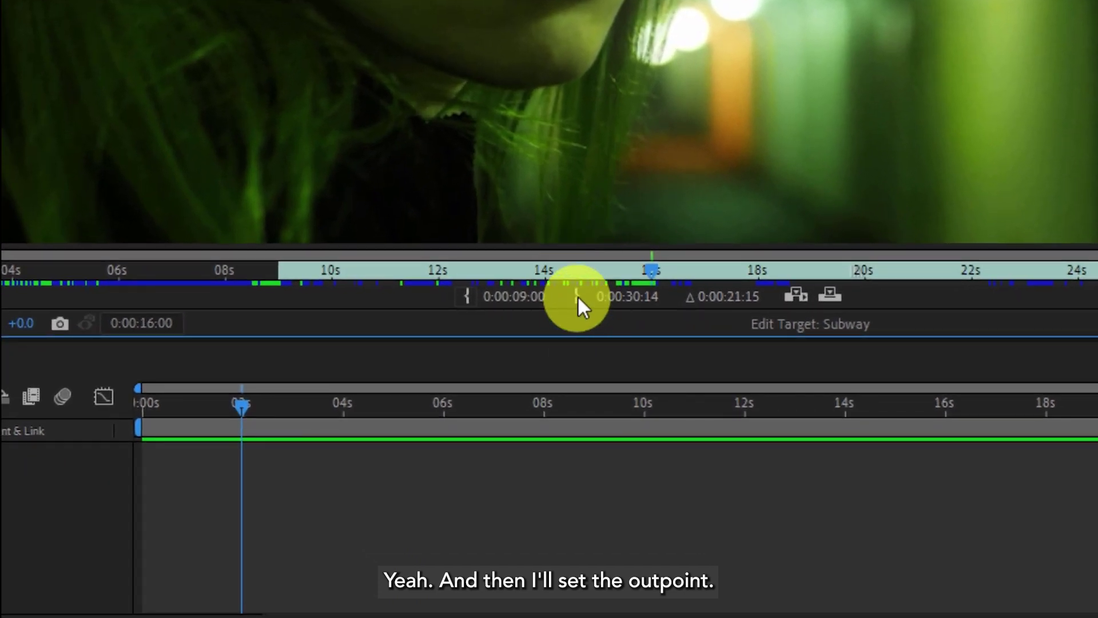
left_click(577, 299)
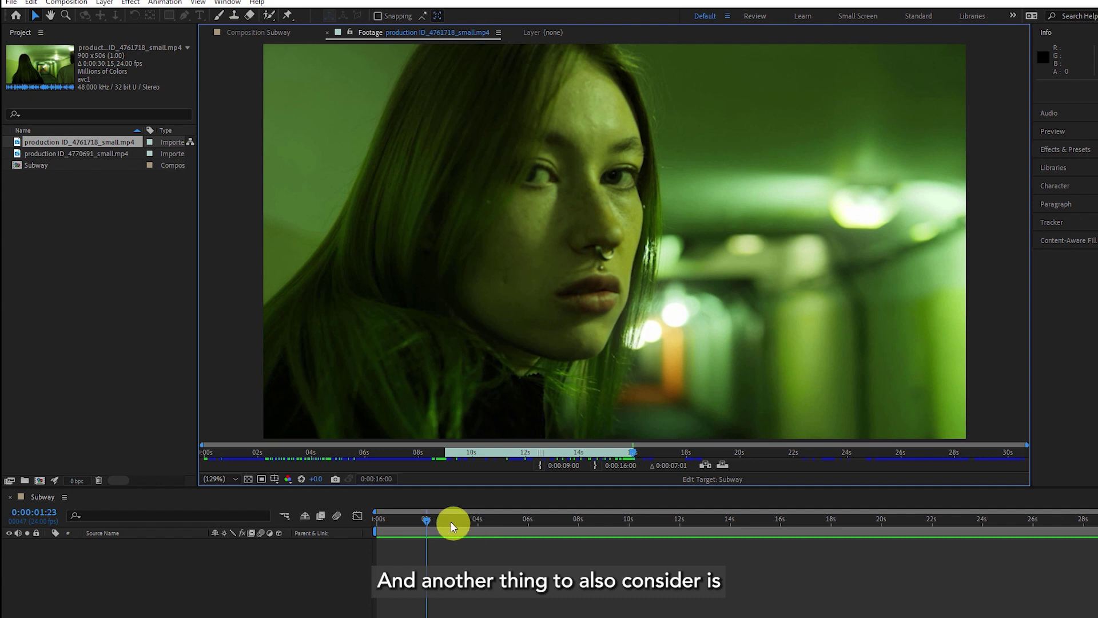
Overlay-edit the trimmed 9–16 second clip into Subway starting at 4 seconds.
left_click_drag(429, 524, 480, 529)
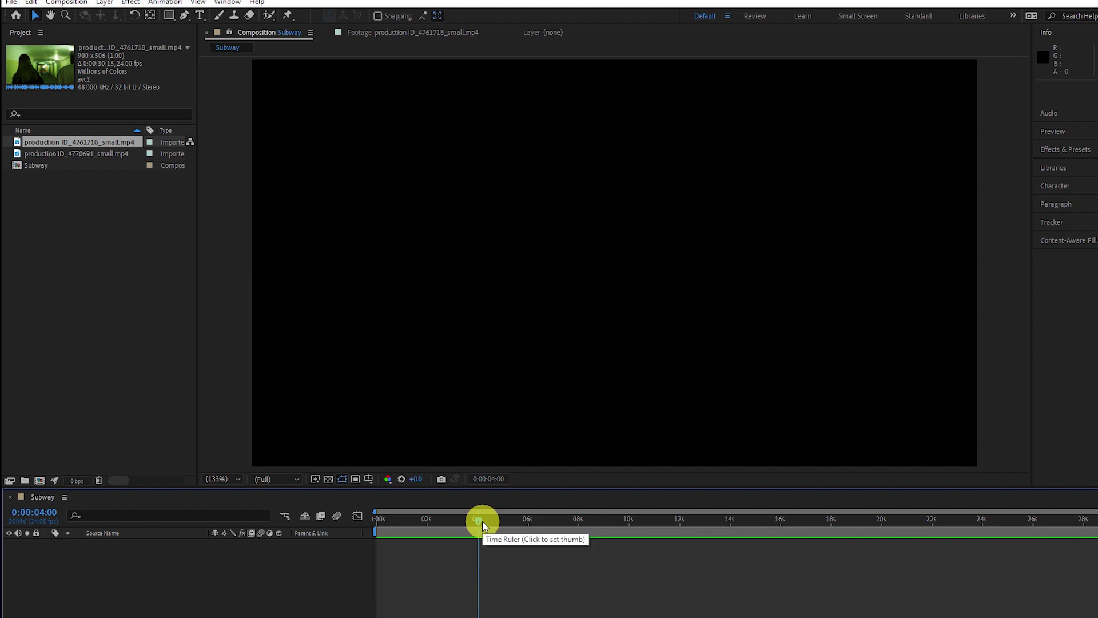
left_click(394, 32)
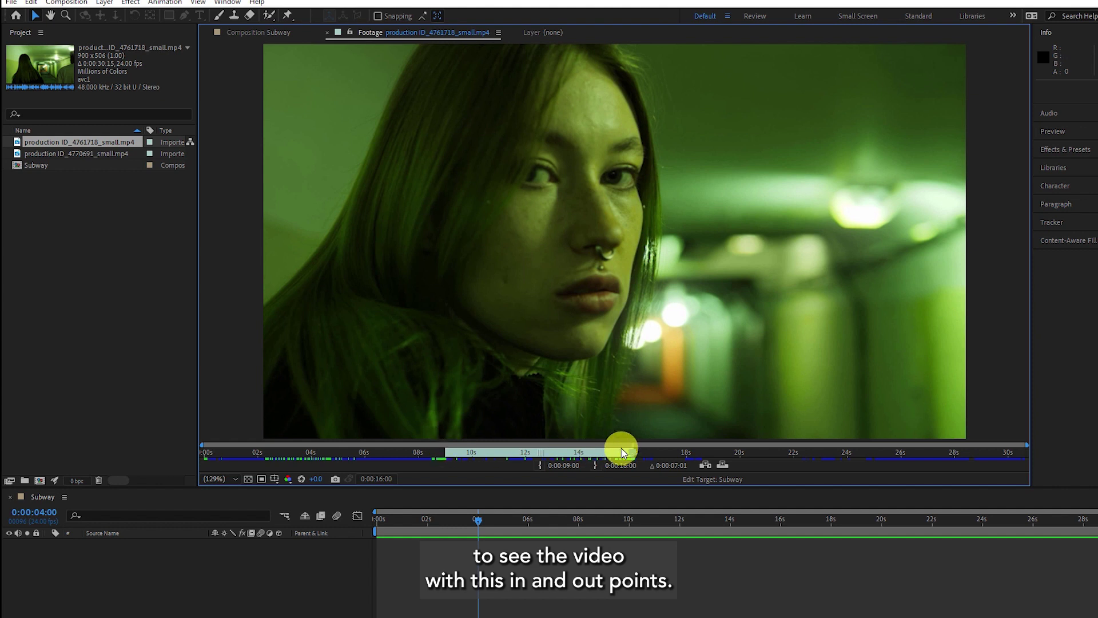
left_click(723, 466)
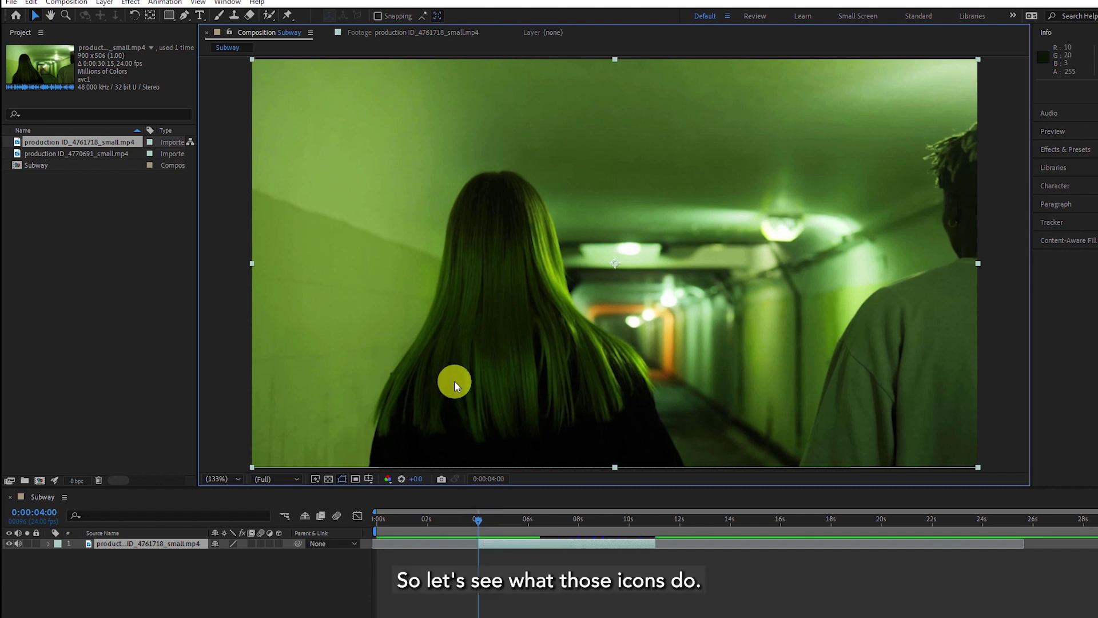
Open production ID_4770691_small.mp4 and set its In point at 0:00:02:00.
double_click(18, 154)
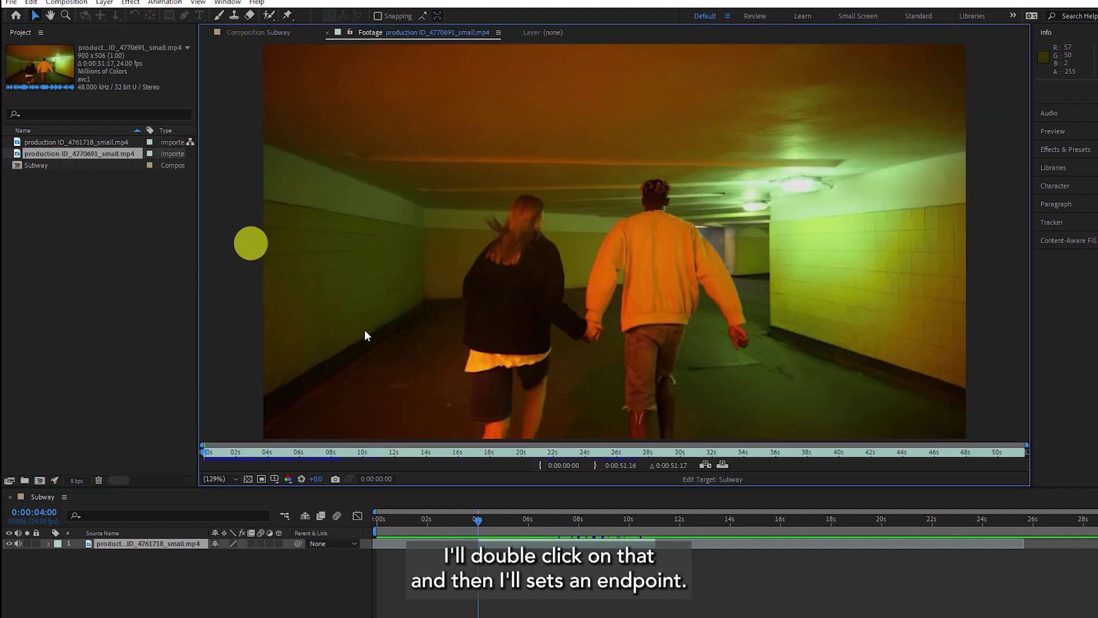
left_click_drag(204, 452, 235, 451)
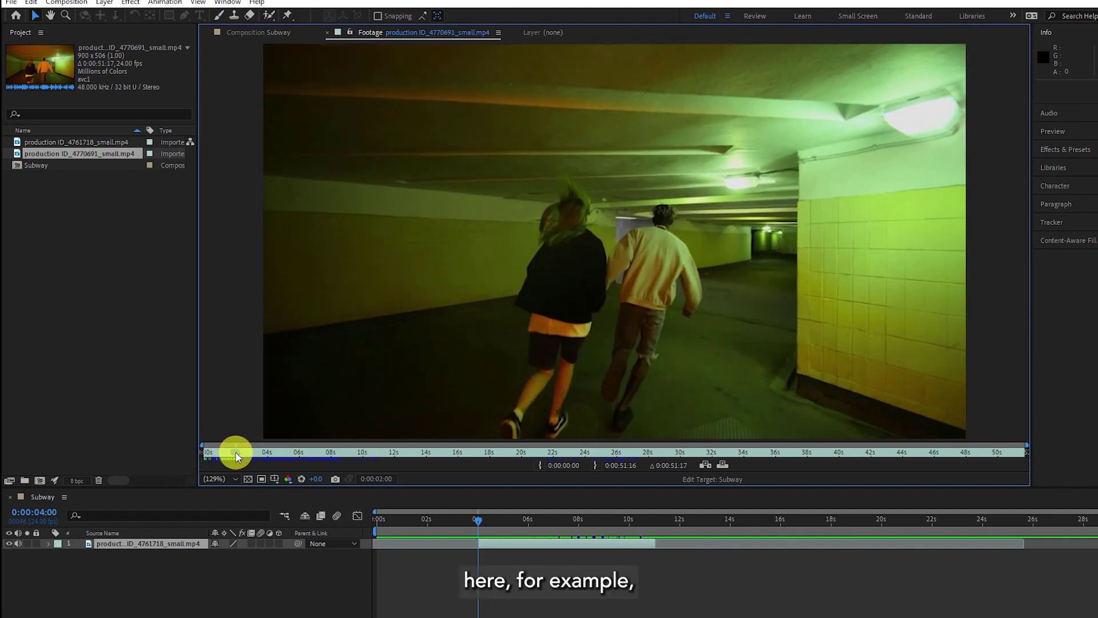
left_click(539, 466)
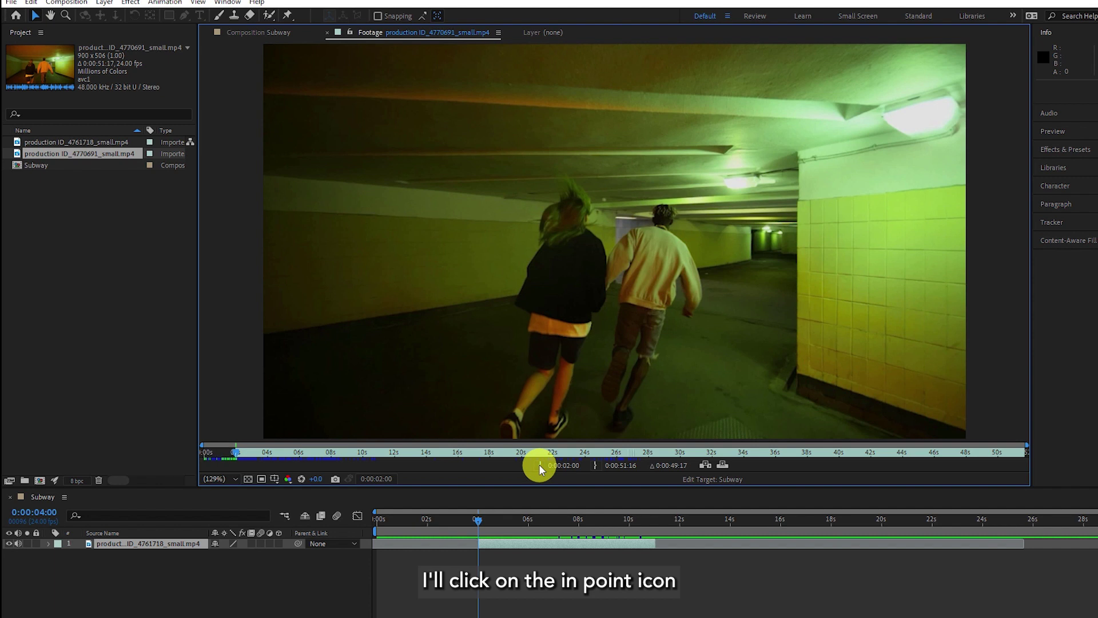
Set the second clip's Out point at 0:00:07:17 and scrub the timeline to review.
left_click_drag(243, 457, 329, 453)
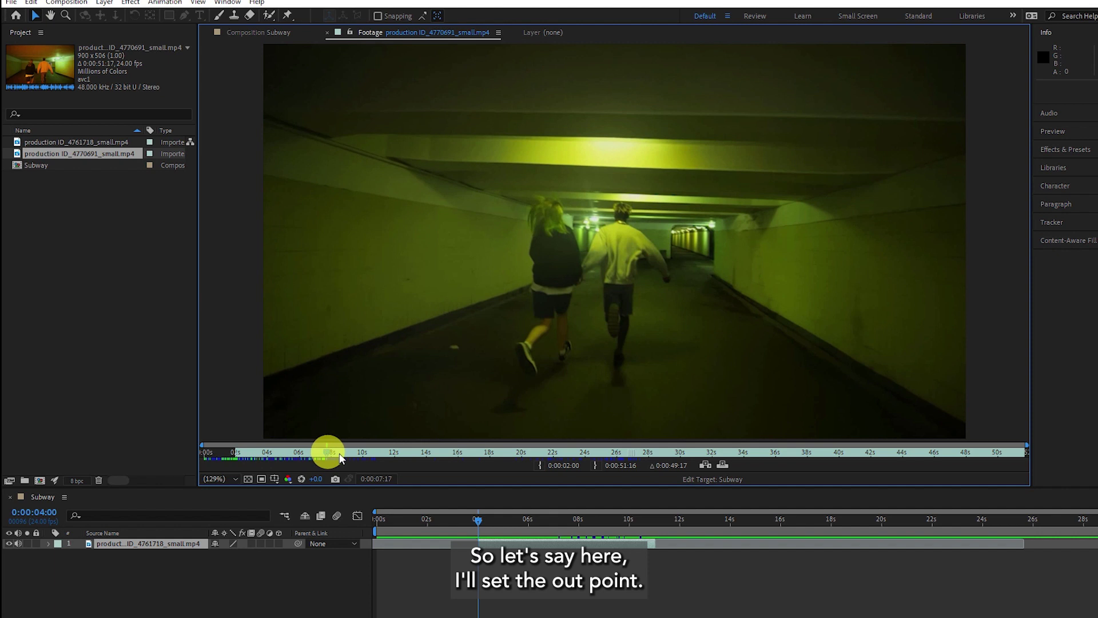
left_click(594, 464)
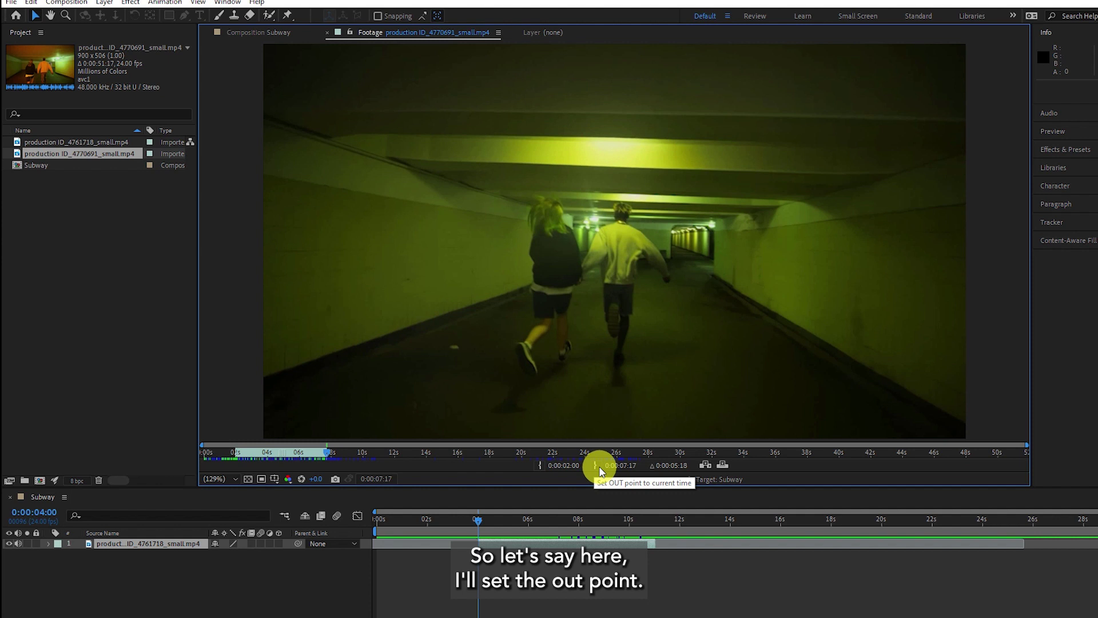
left_click_drag(478, 519, 627, 520)
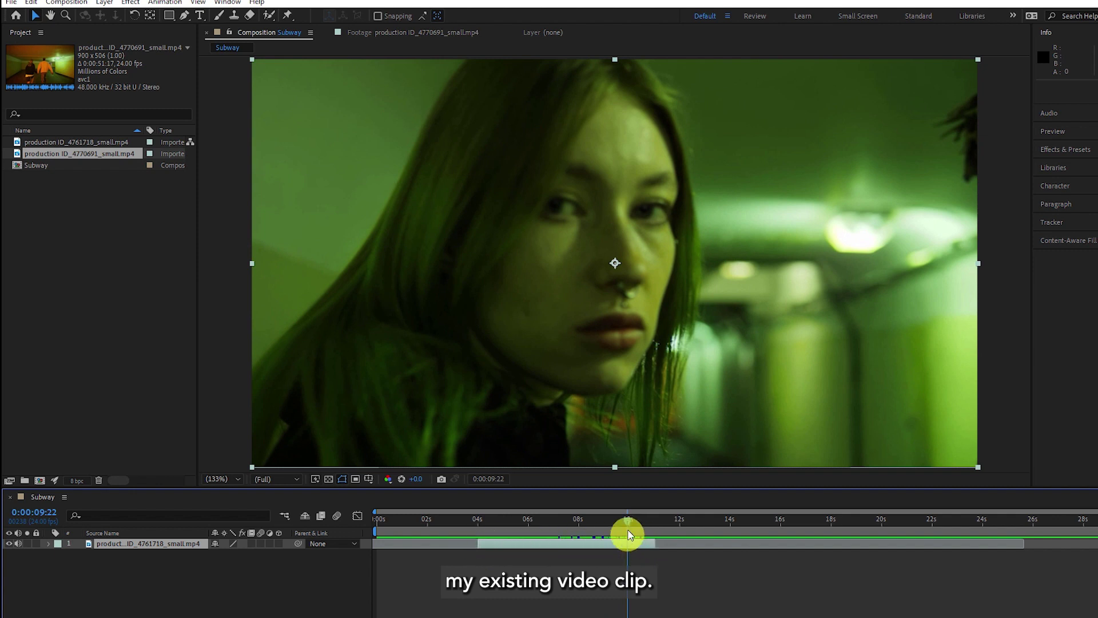
left_click_drag(627, 521, 622, 520)
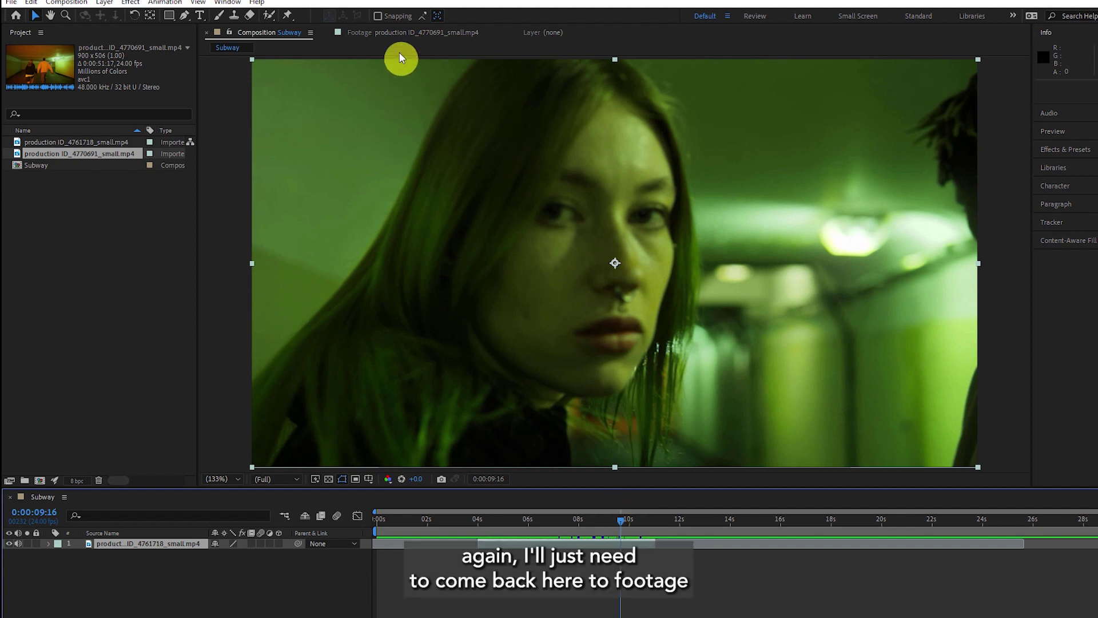
left_click(390, 35)
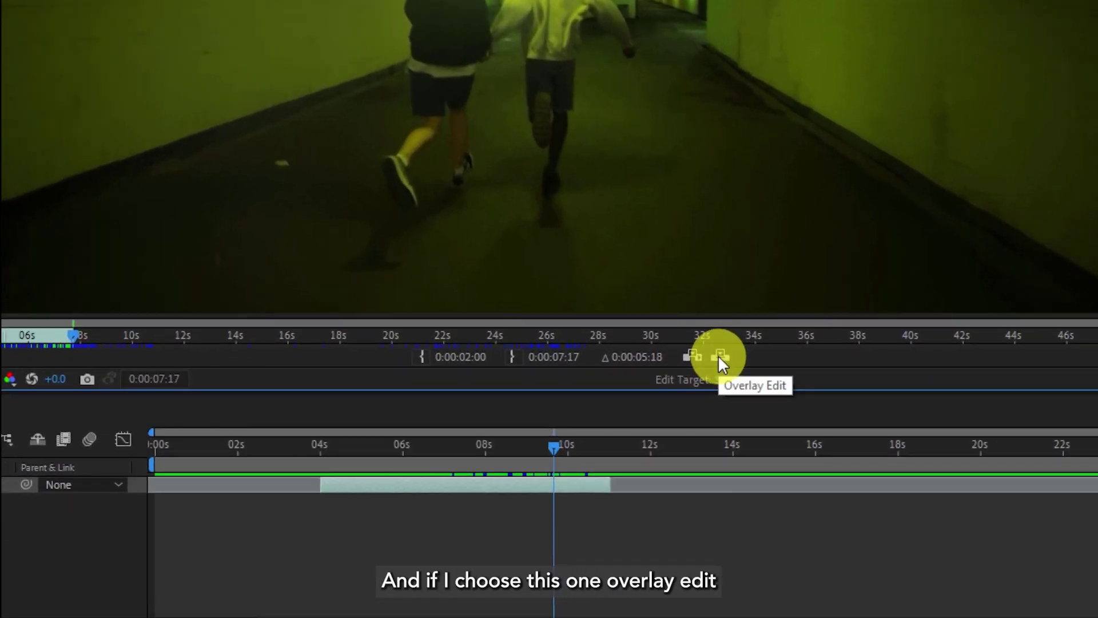
left_click(720, 357)
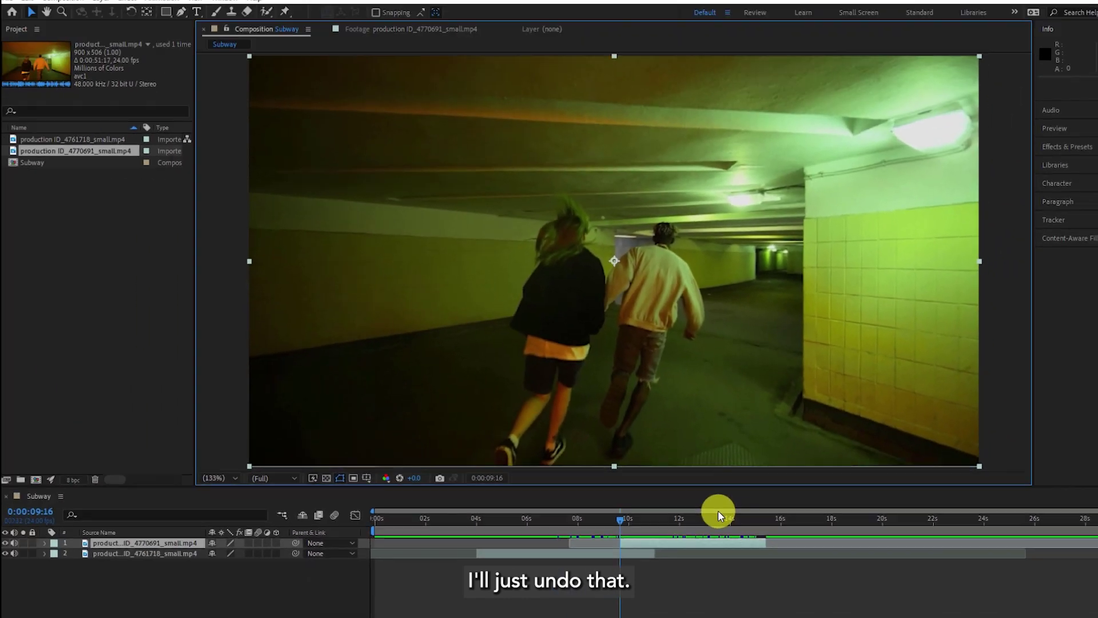
key("ctrl+z")
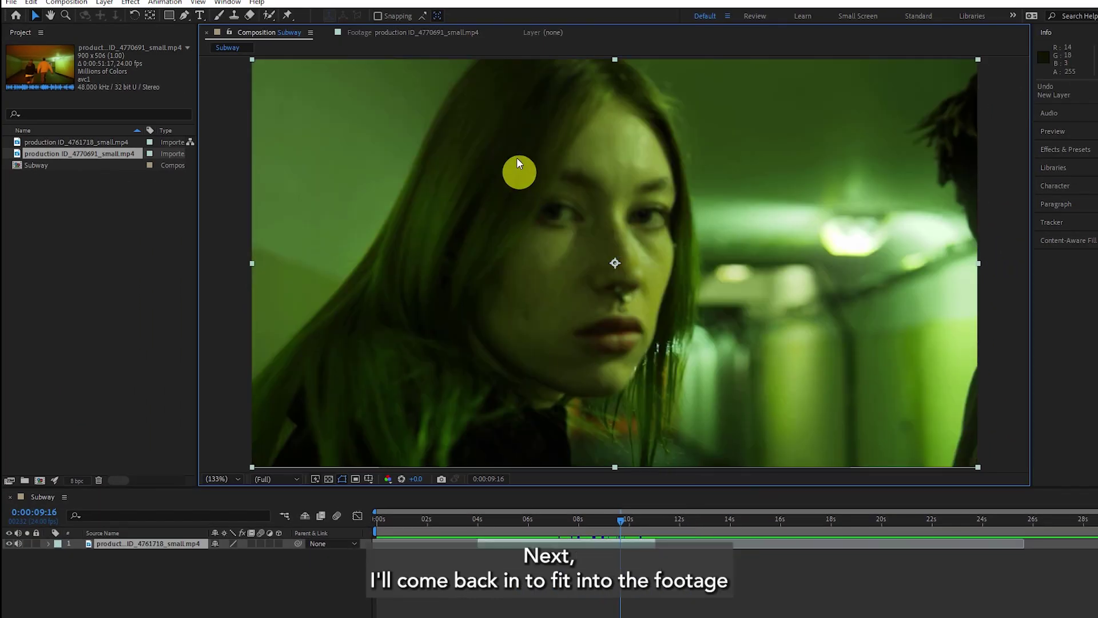
Ripple-insert the trimmed second clip at 0:00:09:16, splitting the first clip's layer.
left_click(414, 34)
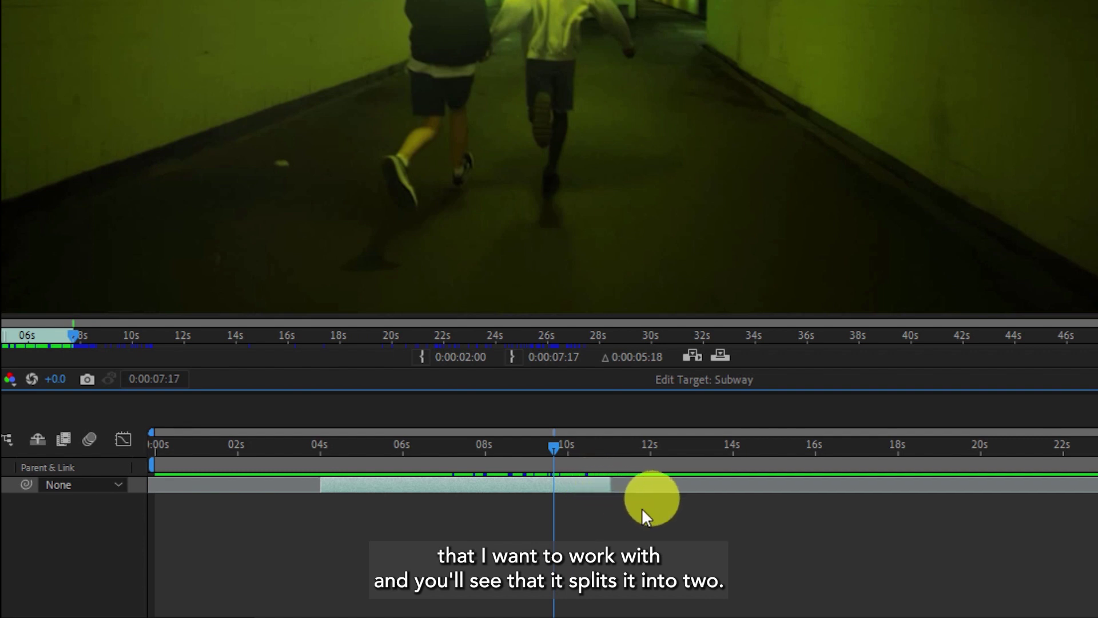
left_click(693, 357)
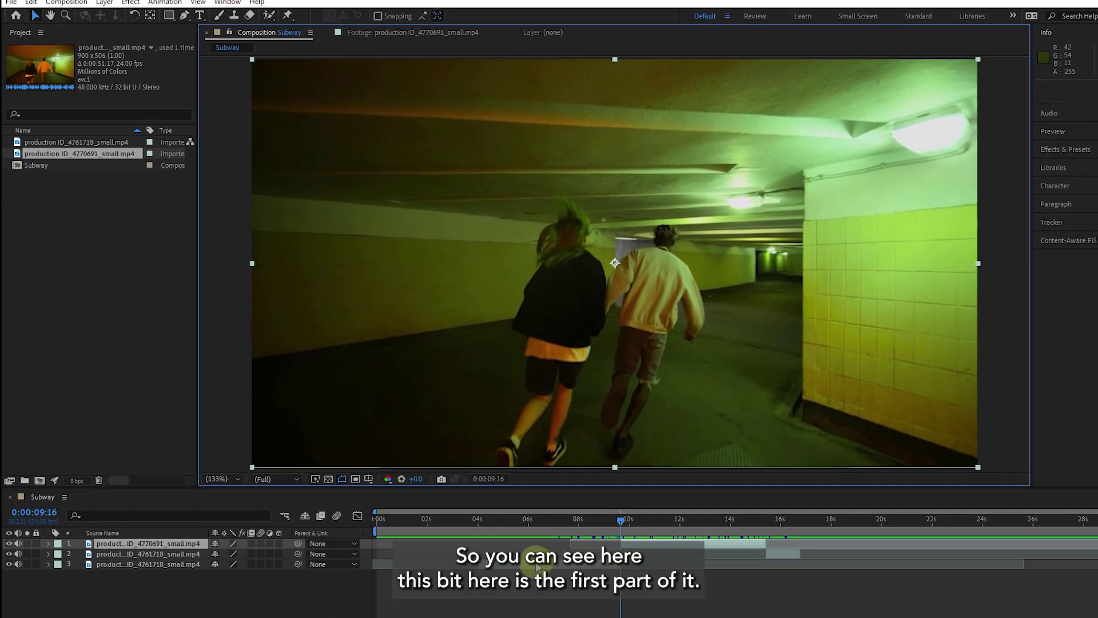
left_click(517, 565)
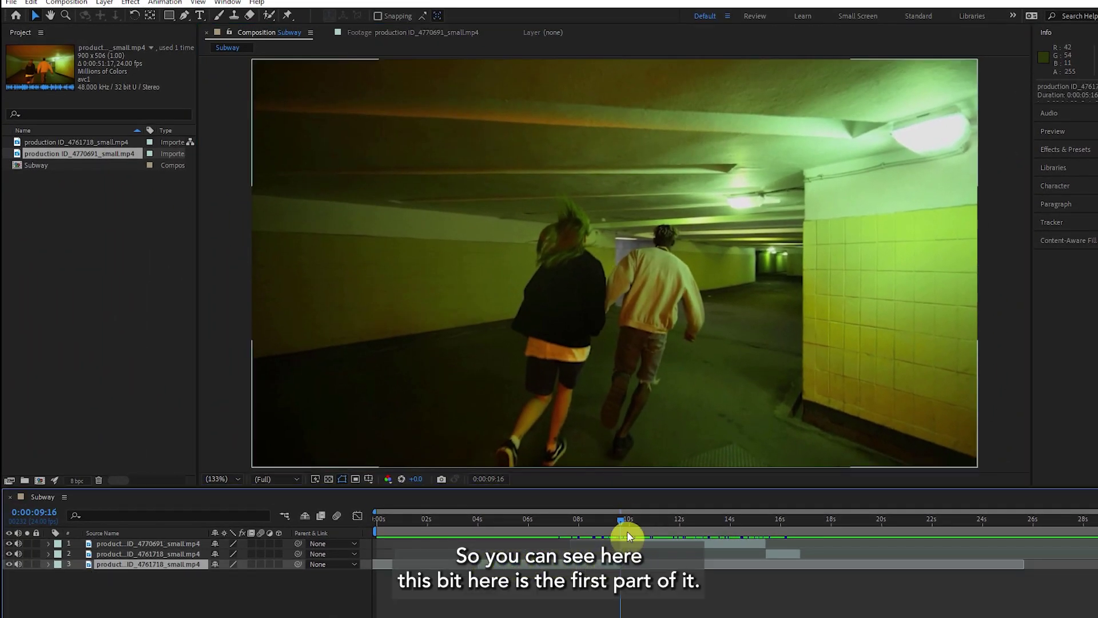
left_click_drag(620, 520, 766, 526)
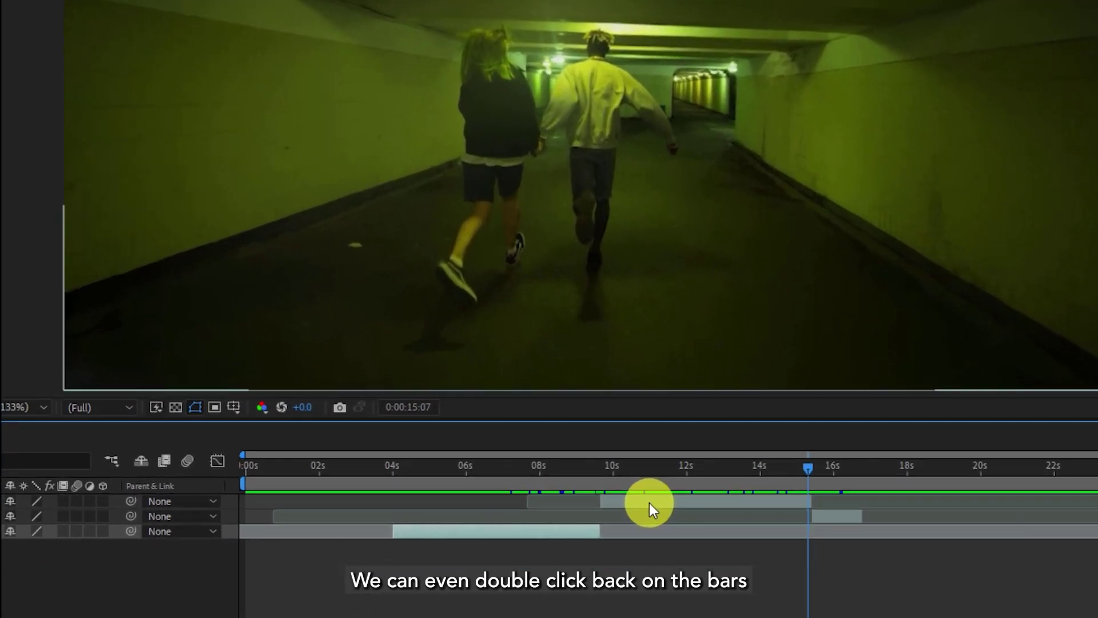
In the Layer panel, trim the top layer to 0:00:01:11 through 0:00:10:09.
left_click(653, 545)
double_click(649, 502)
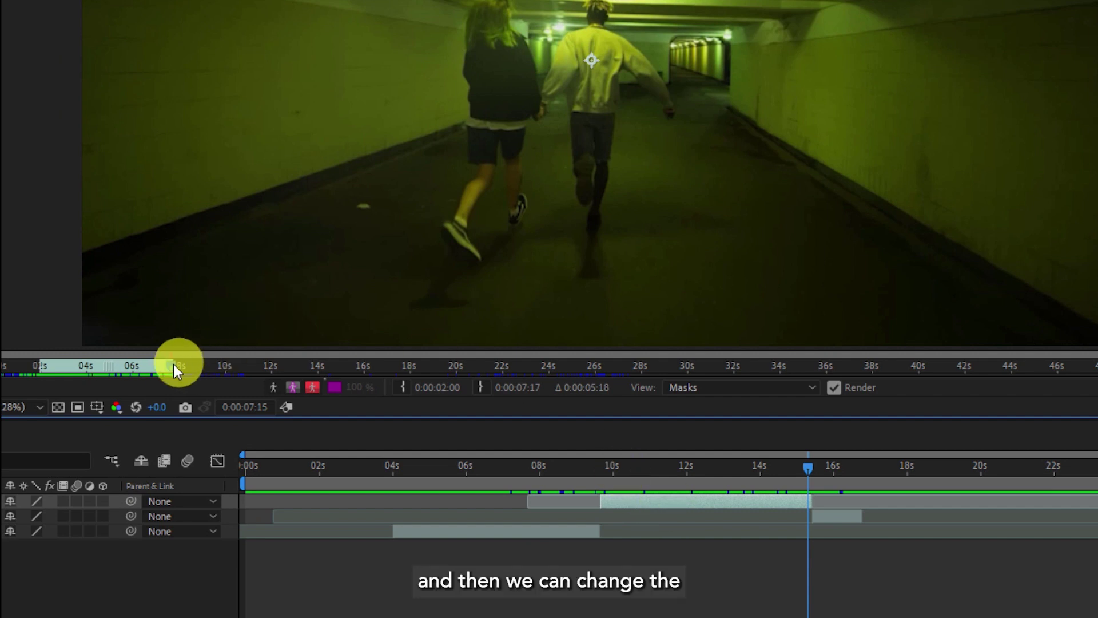
left_click_drag(40, 365, 28, 365)
left_click_drag(170, 364, 238, 364)
left_click_drag(172, 363, 235, 365)
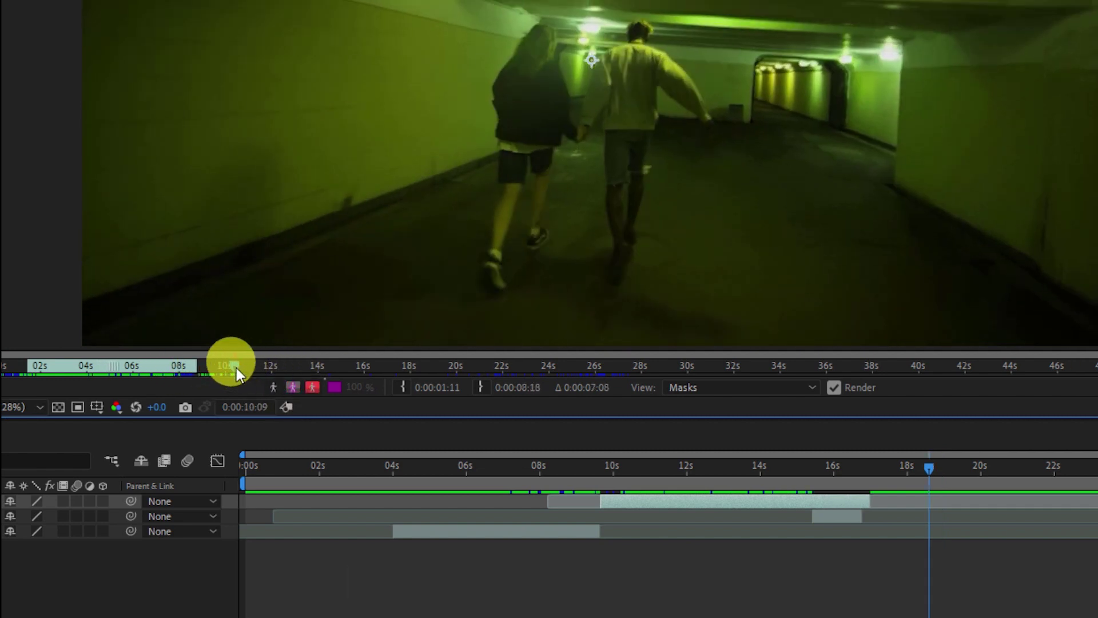
left_click(483, 387)
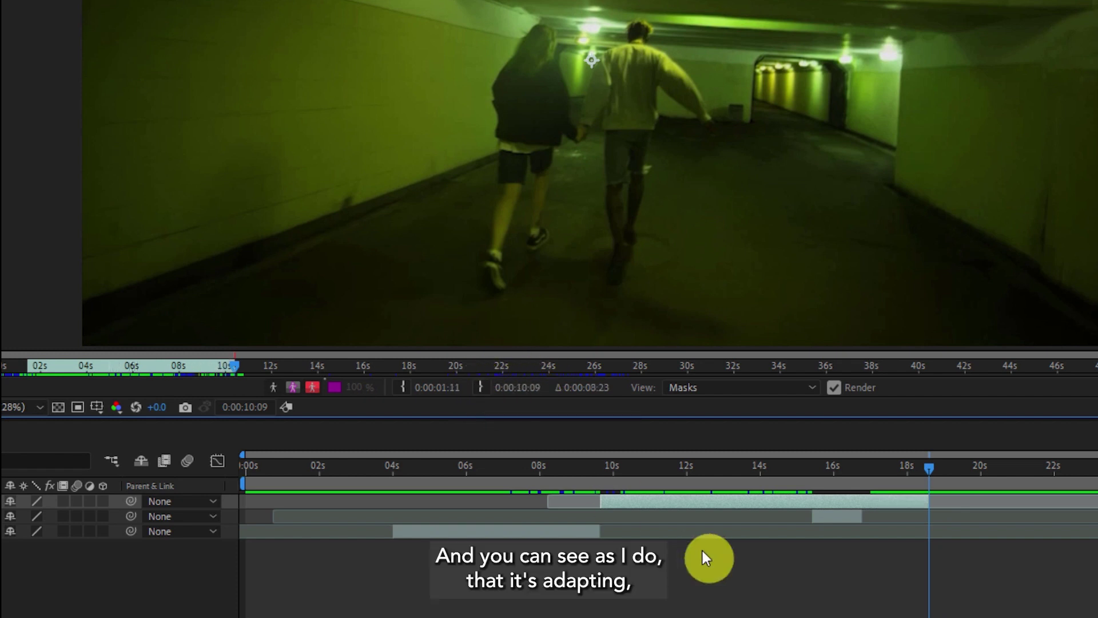
Shift the top layer's span and extend the third layer's start to about 9.5 seconds.
left_click_drag(614, 511, 600, 511)
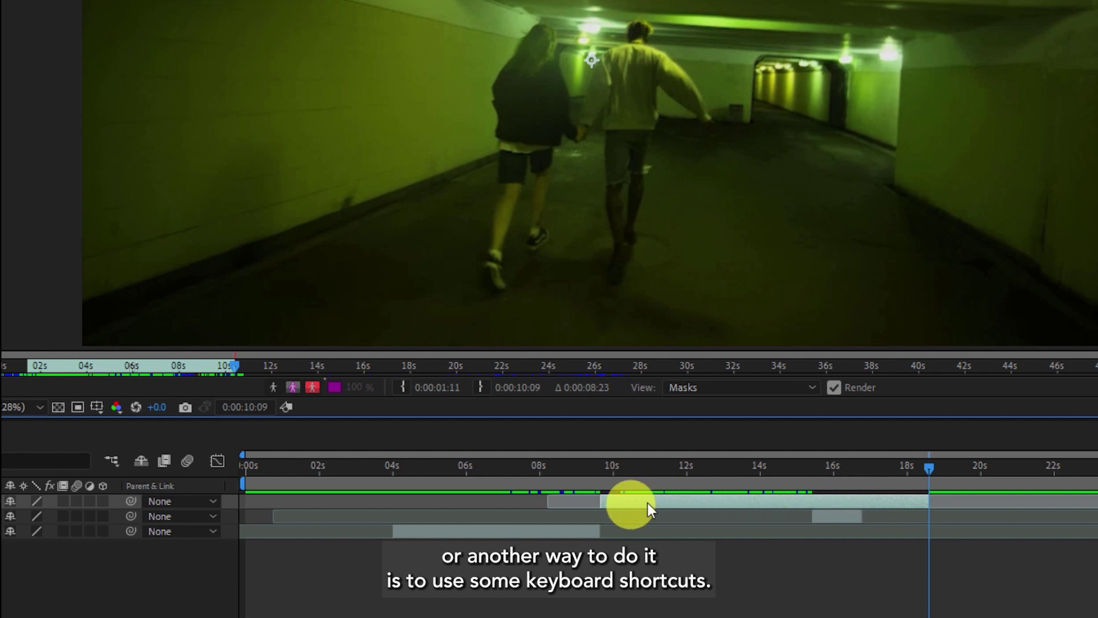
left_click_drag(930, 466, 374, 471)
mouse_move(401, 541)
left_mouse_down()
mouse_move(378, 533)
mouse_move(400, 530)
mouse_move(373, 529)
mouse_move(392, 531)
left_mouse_up()
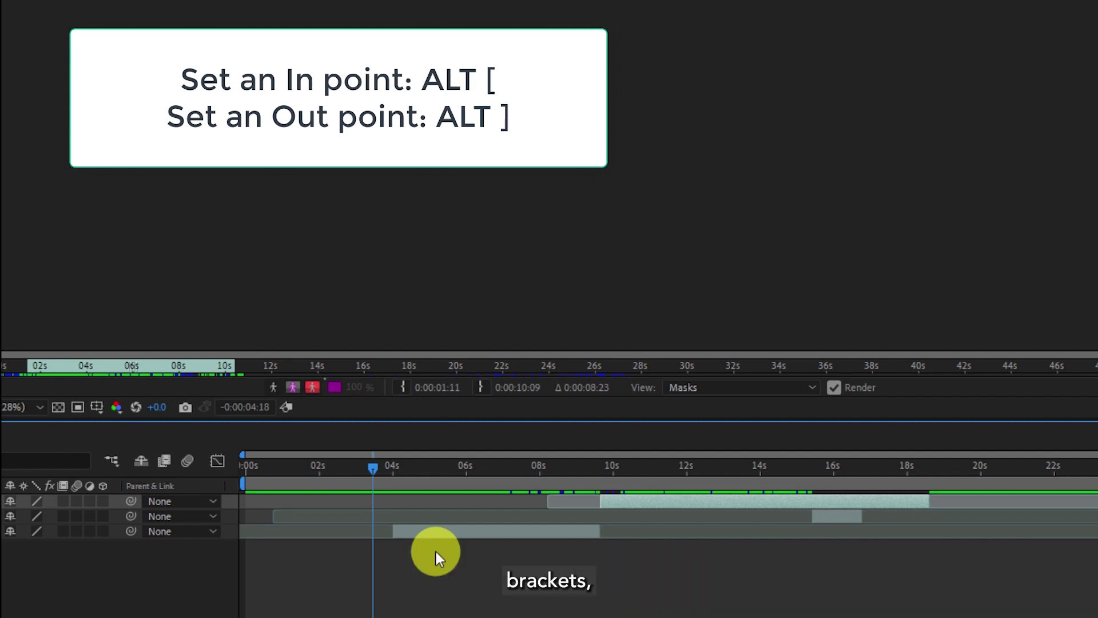
Reset the top layer's In point, then extend the bottom layer from about 3.5s to 10s.
key("alt+bracketleft")
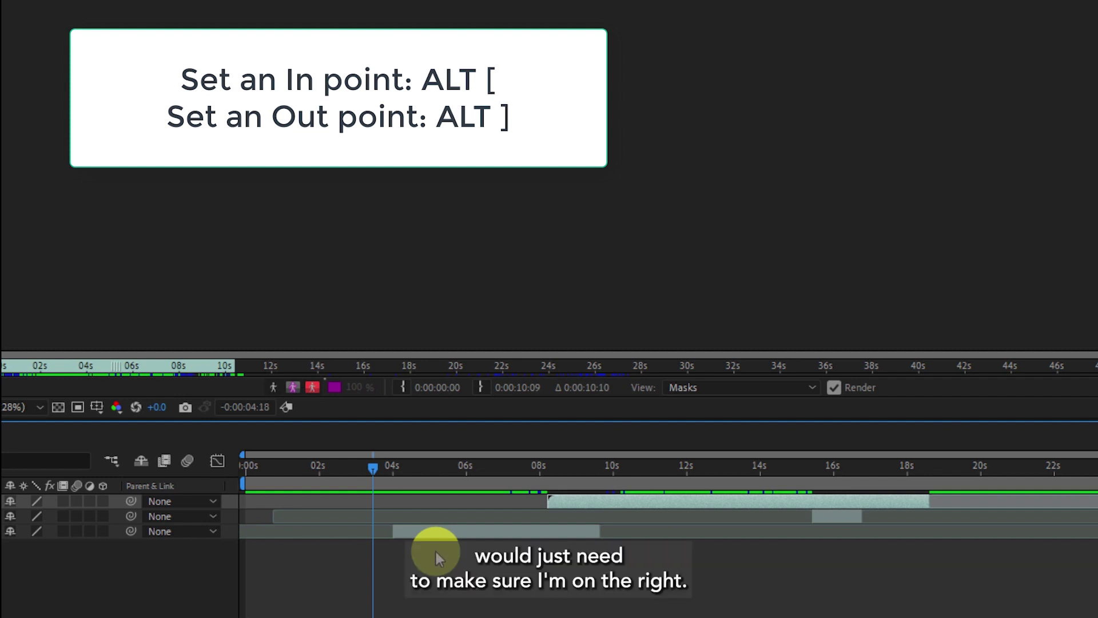
left_click(416, 533)
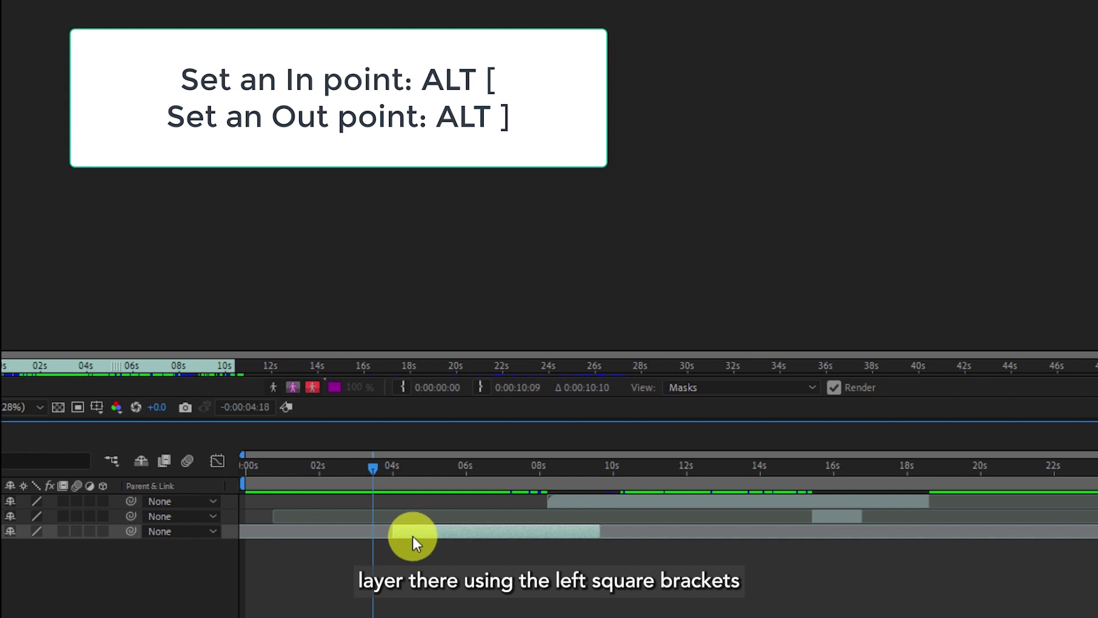
key("alt+bracketleft")
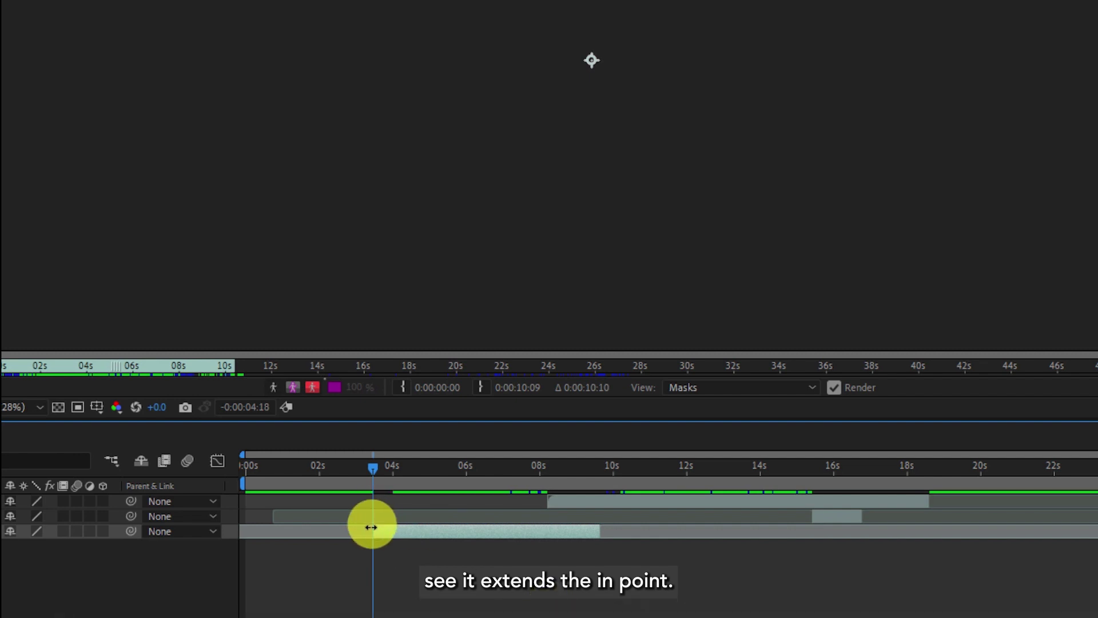
left_click_drag(376, 467, 633, 471)
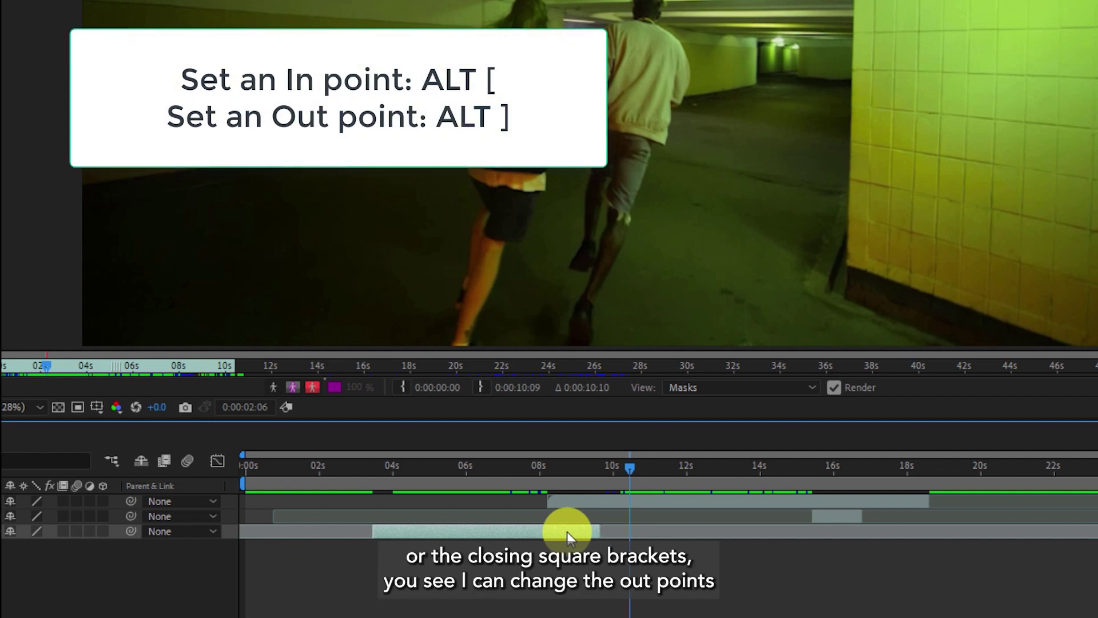
key("alt+bracketright")
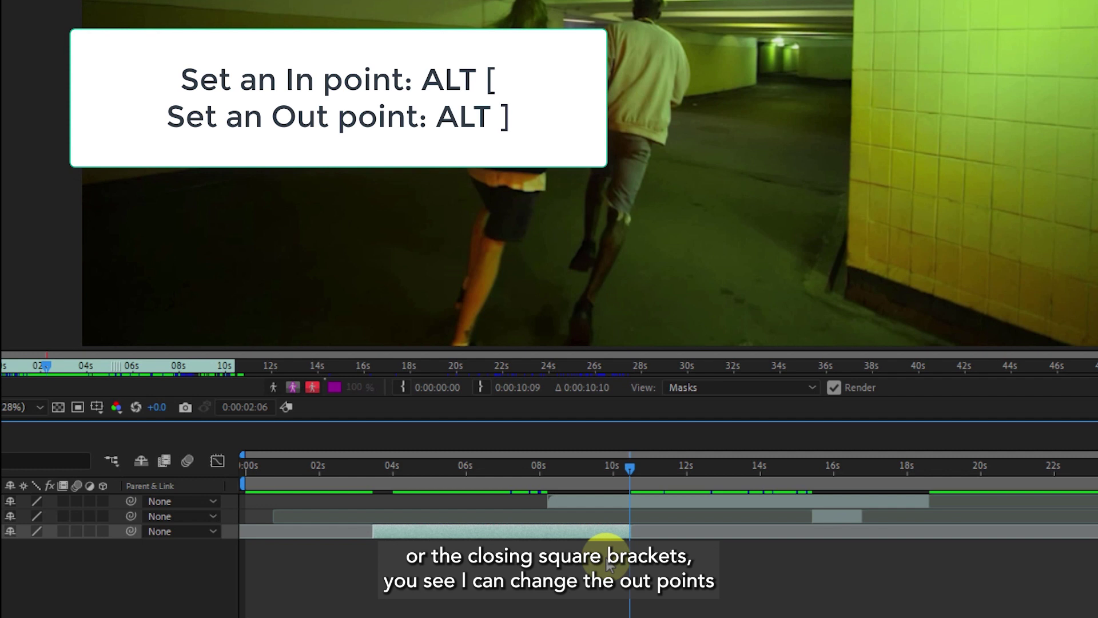